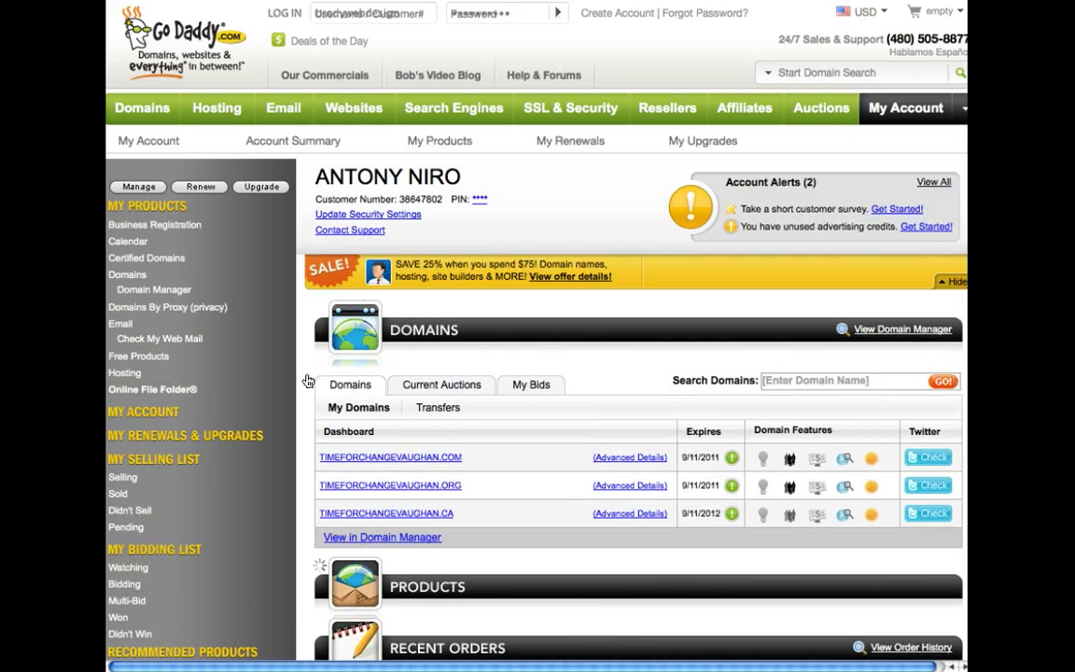
pyautogui.scroll(-4, 447, 322)
pyautogui.scroll(-3, 511, 262)
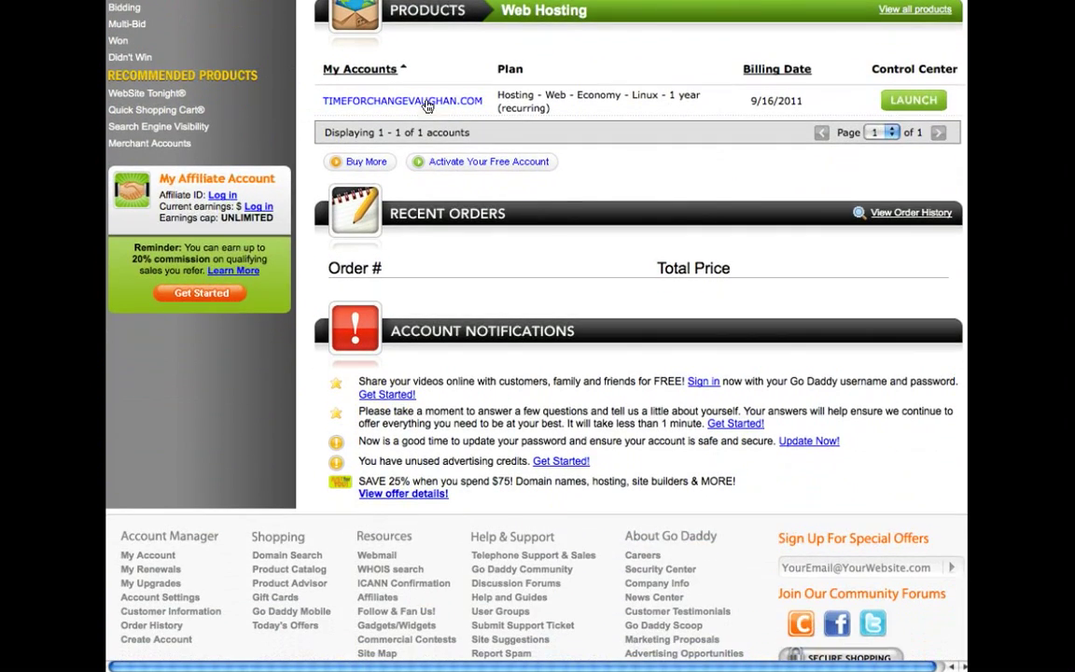
pyautogui.scroll(1, 508, 219)
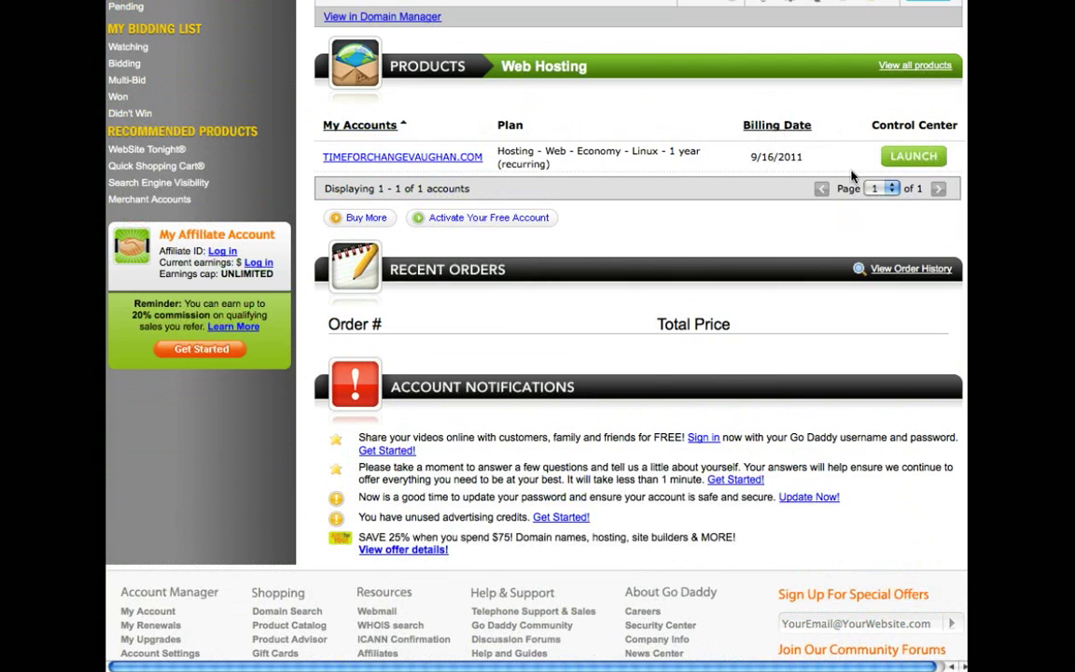
# - Launch the hosting control center for TIMEFORCHANGEVAUGHAN.COM from the Web Hosting list
pyautogui.click(914, 156)
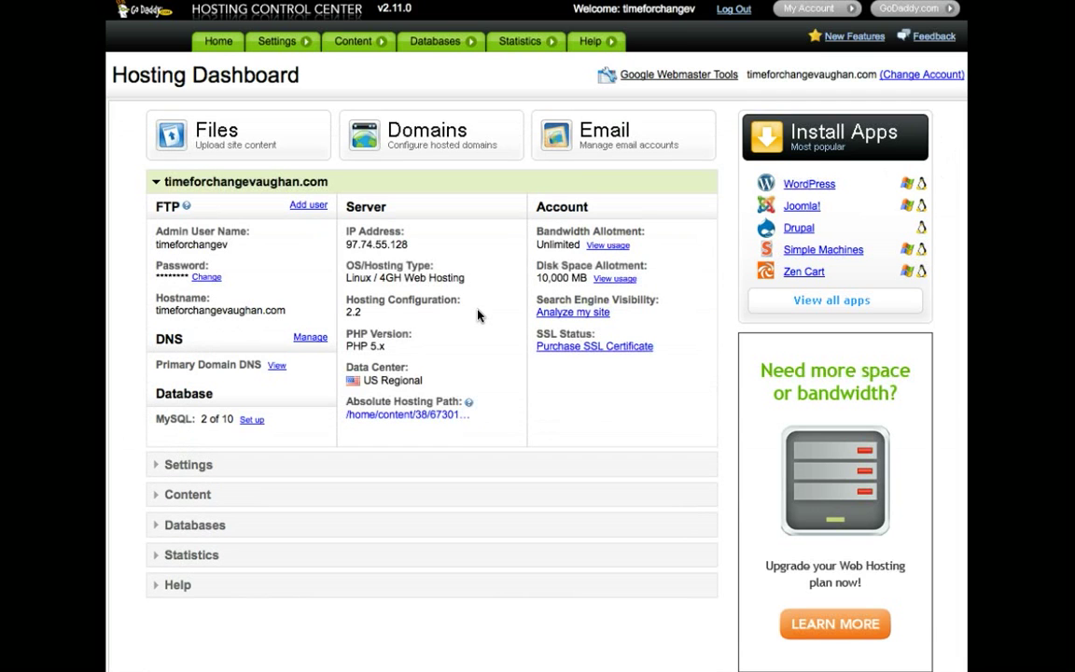
# - Go to the MySQL databases page through Settings > Databases on the Hosting Dashboard
pyautogui.click(243, 463)
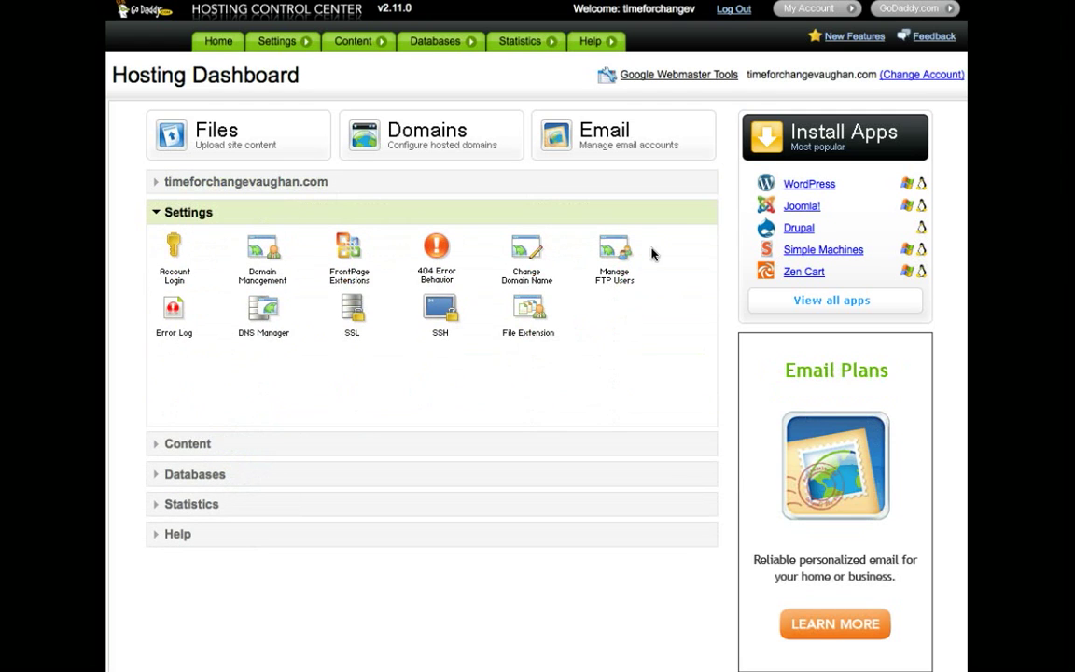
pyautogui.click(191, 474)
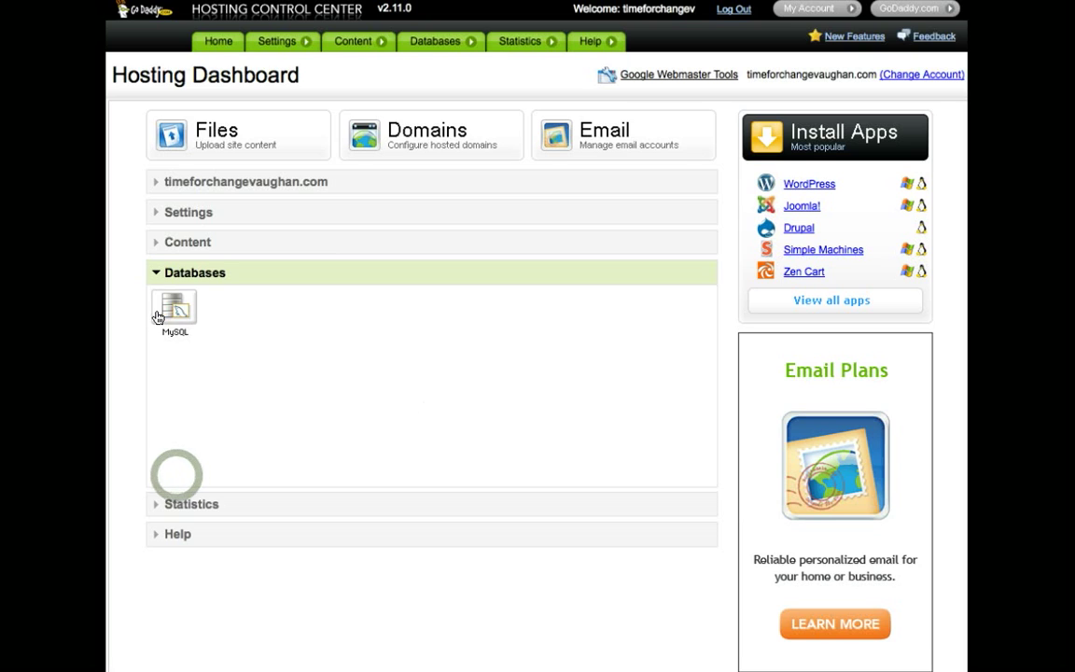
pyautogui.click(172, 309)
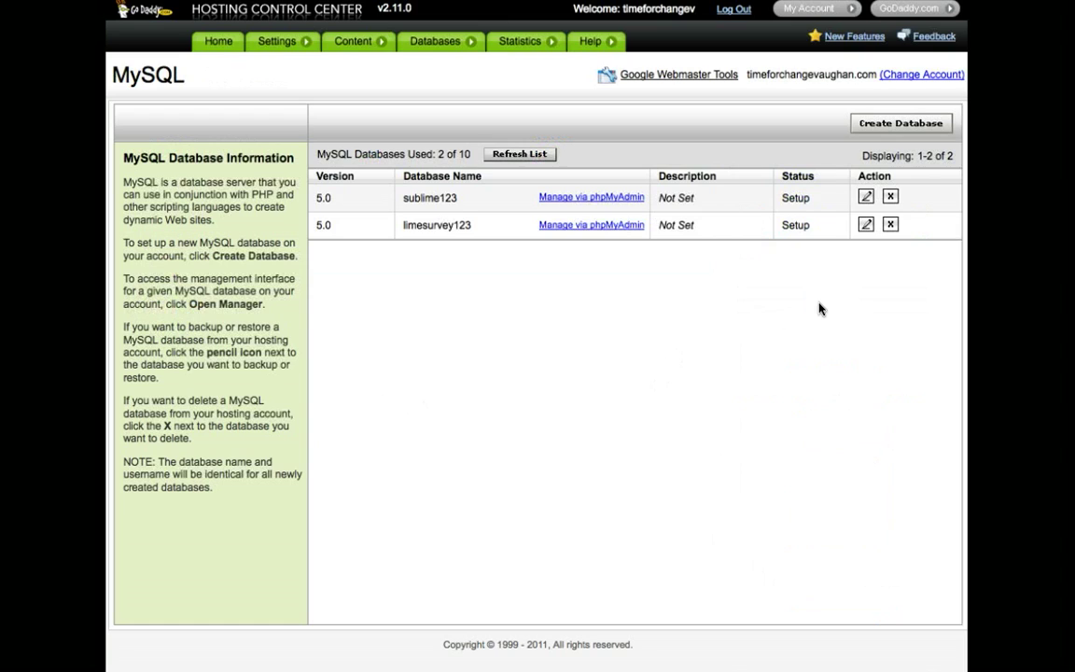
# - Start a new database with description tfcv_wordpress and user name tfcv_wordpressus
pyautogui.click(901, 123)
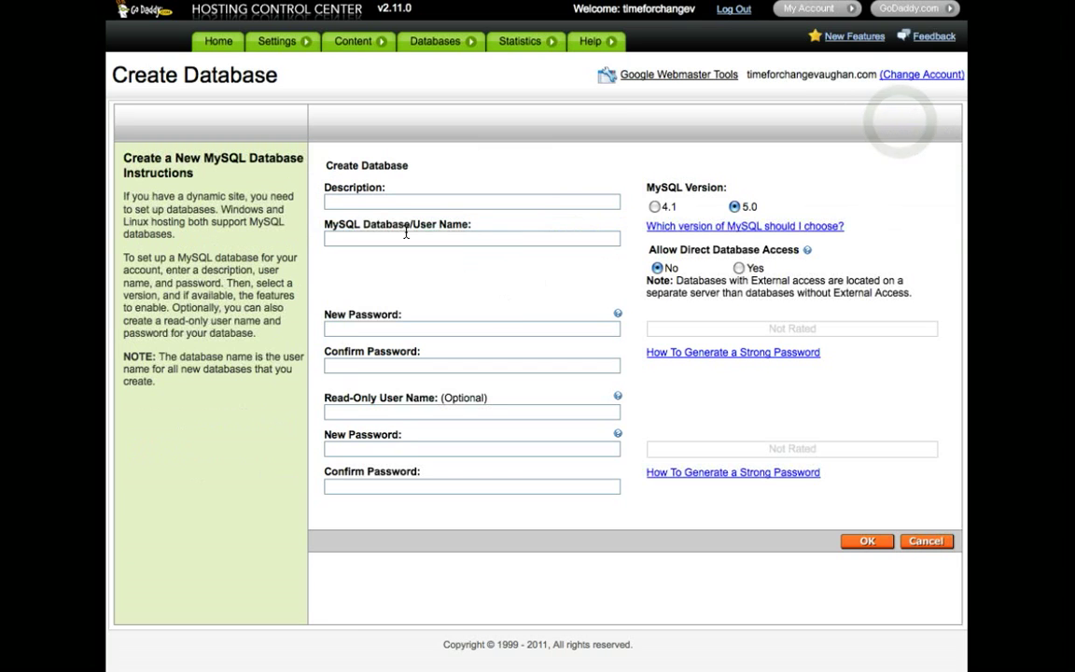
pyautogui.click(360, 200)
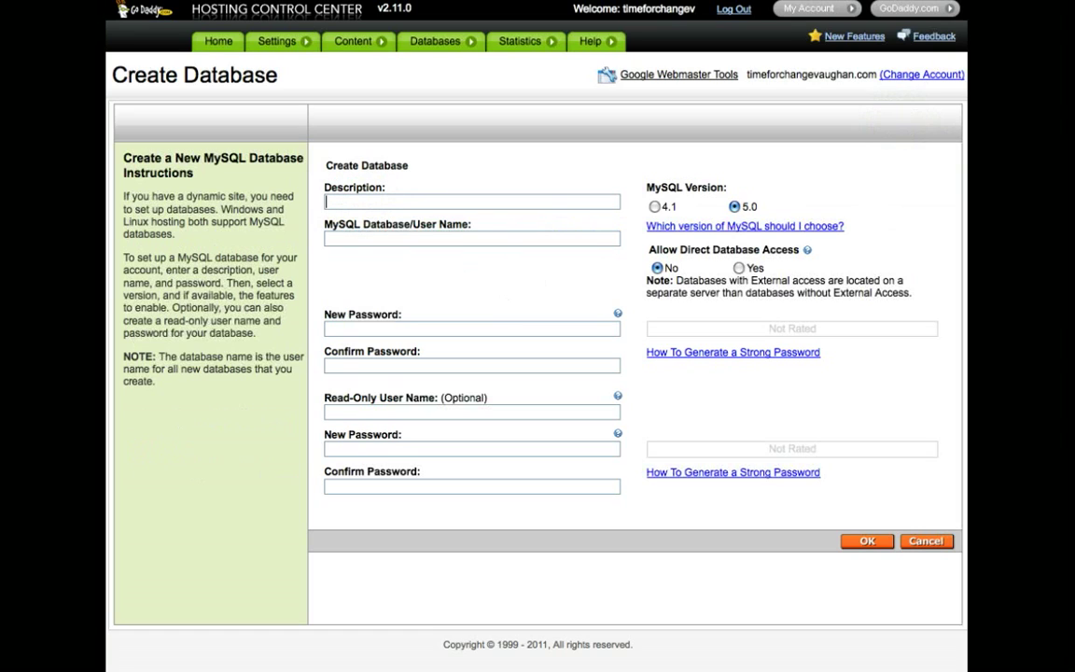
pyautogui.write('tfcv')
pyautogui.write('_')
pyautogui.write('wordpress')
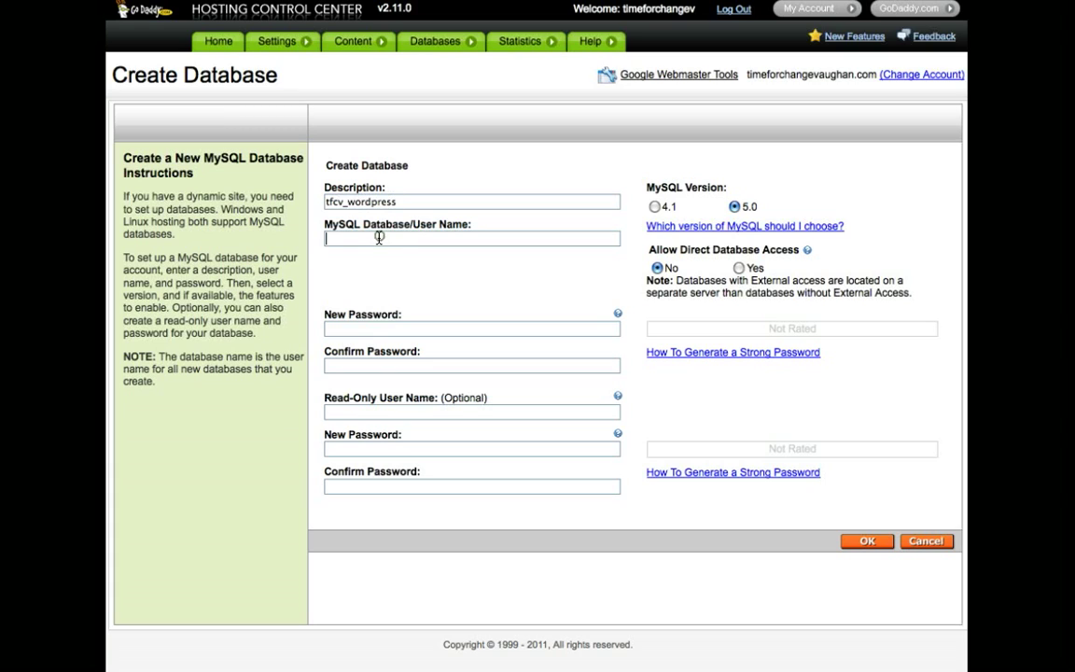
pyautogui.click(379, 241)
pyautogui.write('tfcv')
pyautogui.write('_wordpre')
pyautogui.write('ss')
pyautogui.press('BackSpace')
pyautogui.write('us')
# - Copy the name tfcv_wordpressus and switch to the TextEdit notes
pyautogui.moveTo(429, 239); pyautogui.dragTo(250, 230)
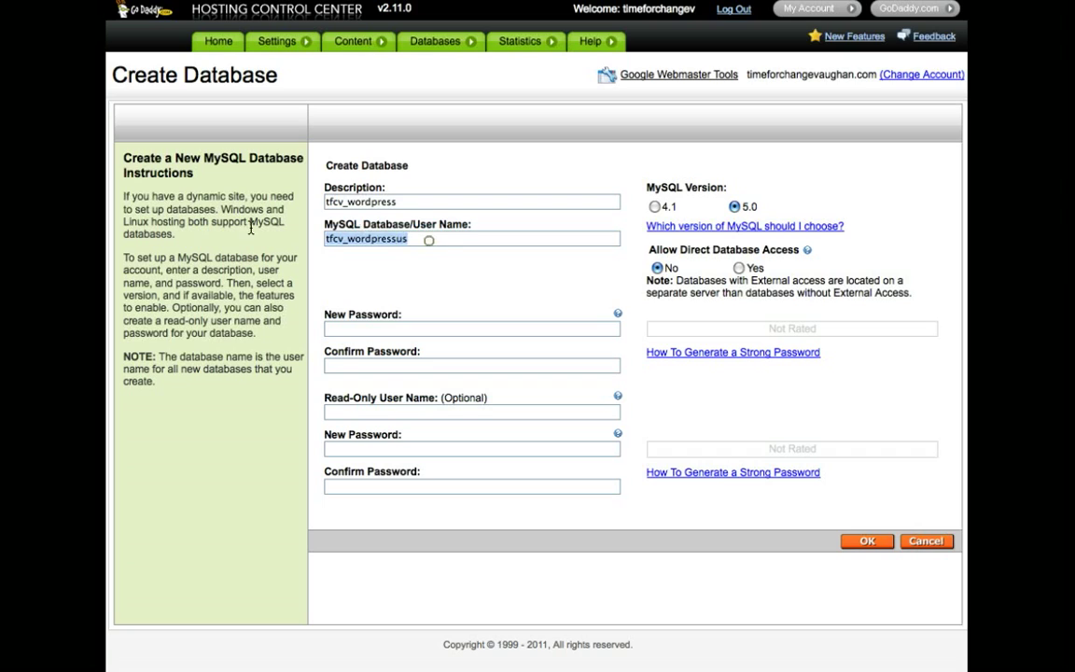
pyautogui.hotkey('ctrl', 'c')
pyautogui.hotkey('alt', 'Tab')
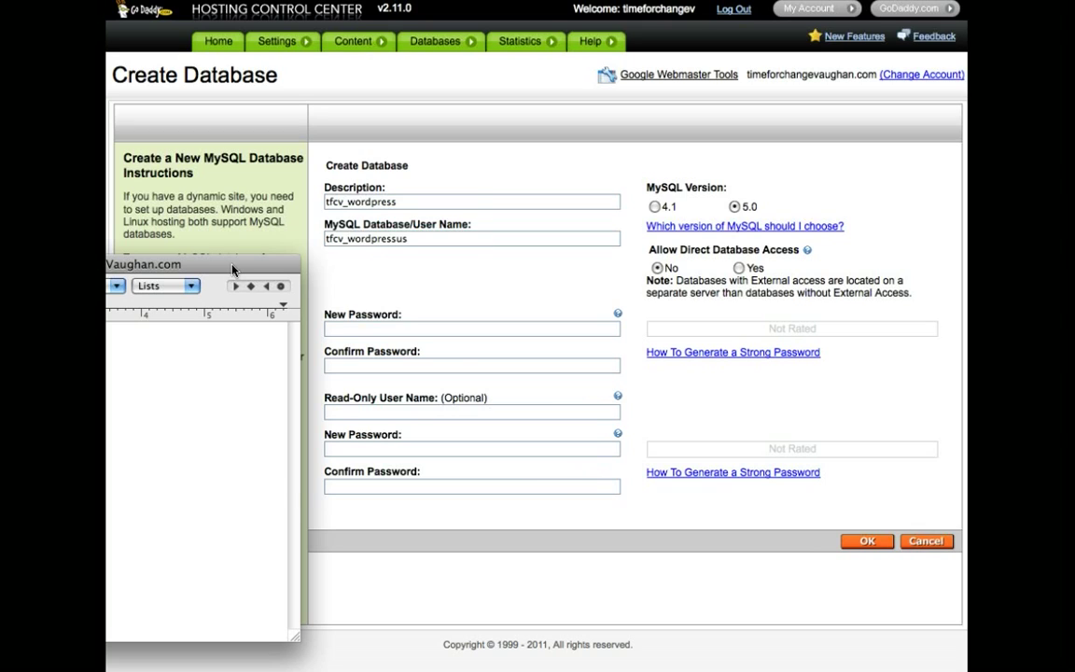
# - Move the TextEdit notes window aside to reveal the Create Database form
pyautogui.moveTo(299, 637); pyautogui.dragTo(108, 634)
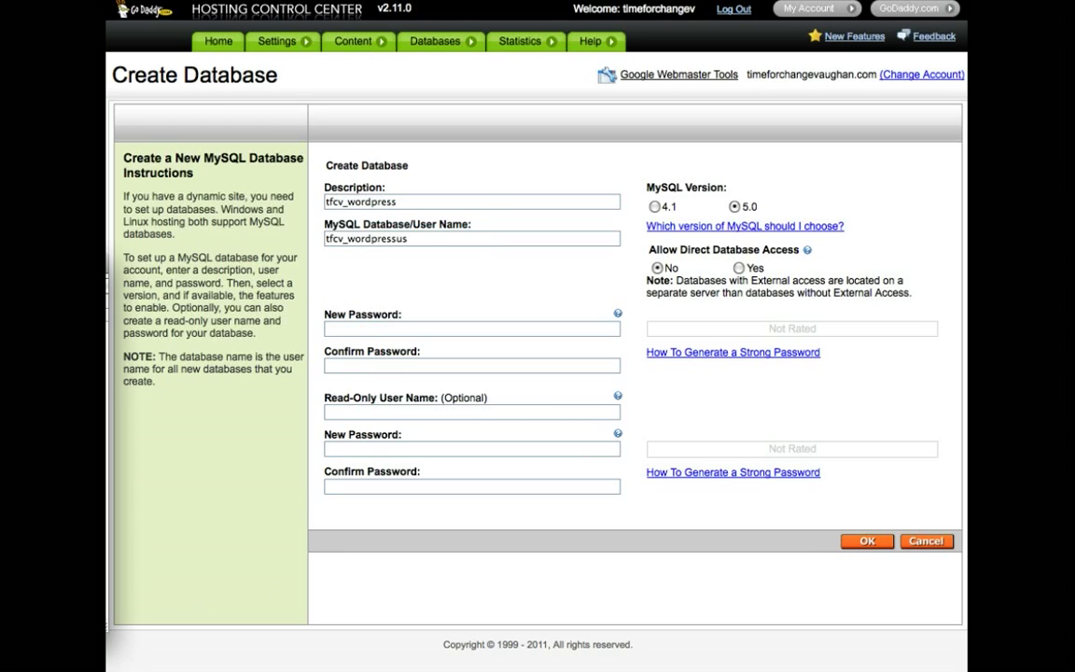
# - Paste the password into New Password and Confirm Password and submit the database form
pyautogui.click(370, 326)
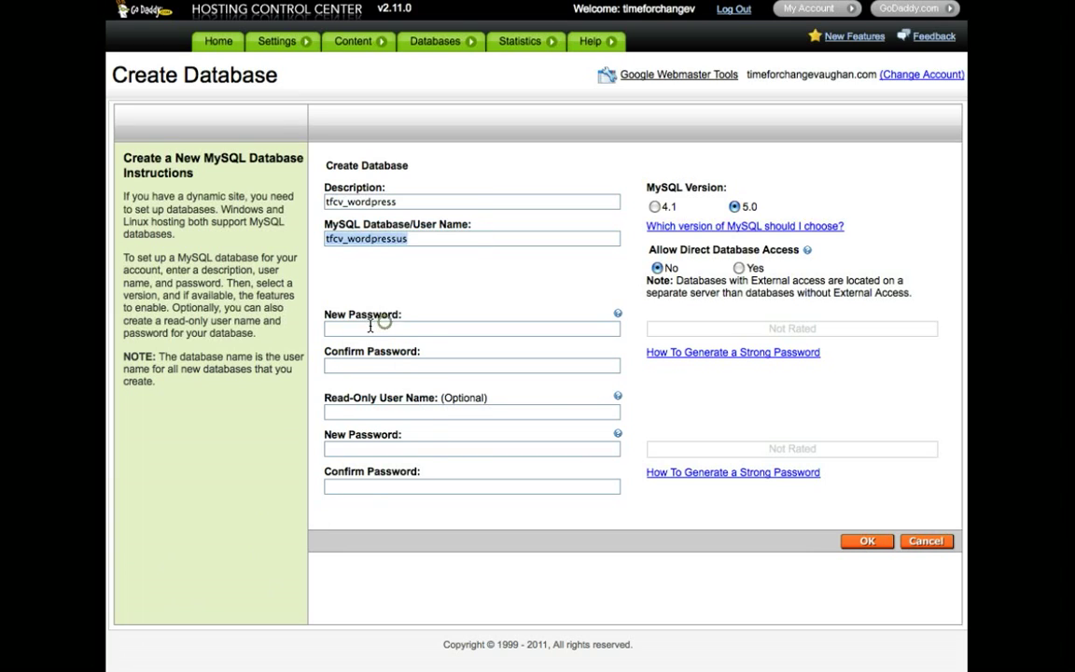
pyautogui.hotkey('ctrl', 'v')
pyautogui.click(364, 364)
pyautogui.hotkey('ctrl', 'v')
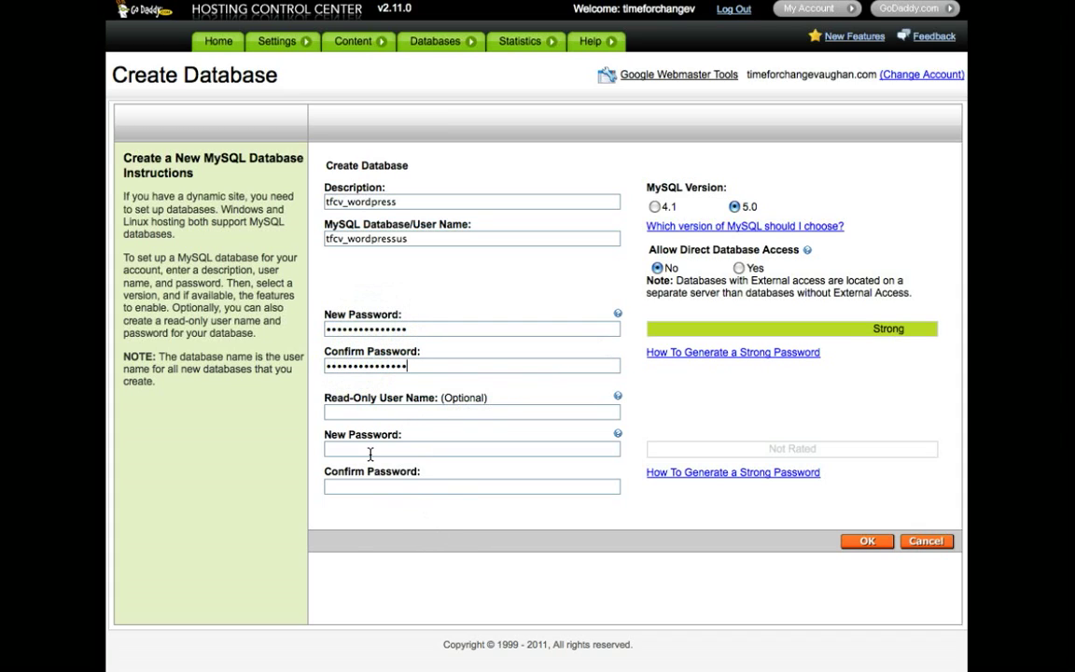
pyautogui.click(859, 543)
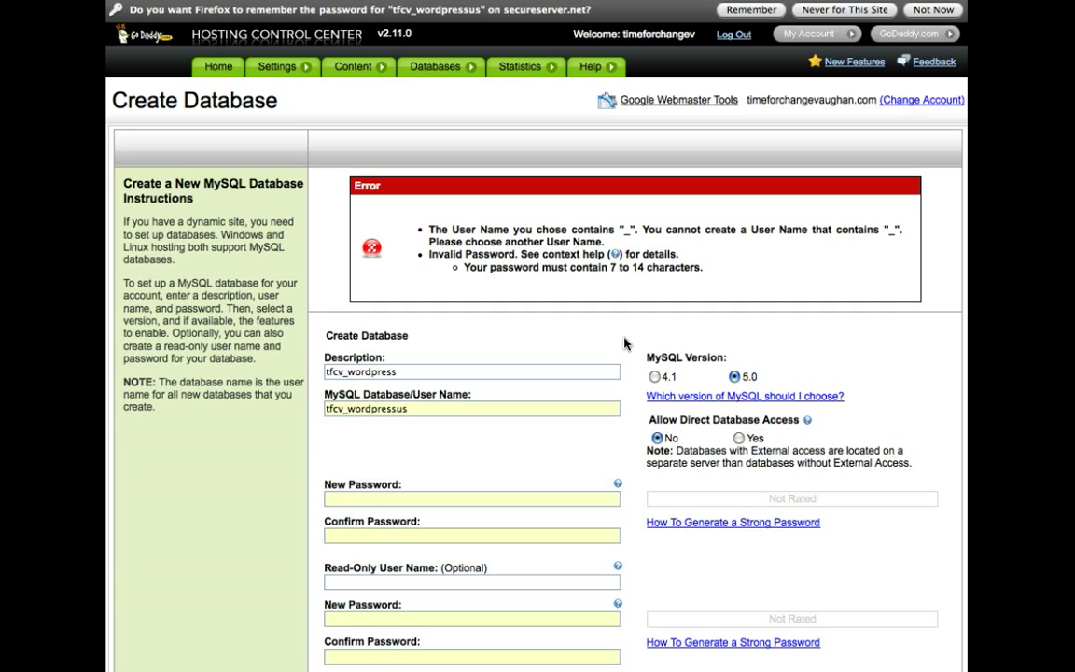
# - Remove the underscore so the user name reads tfcvwordpressus, then resubmit
pyautogui.click(350, 409)
pyautogui.press('BackSpace')
pyautogui.scroll(-1, 498, 425)
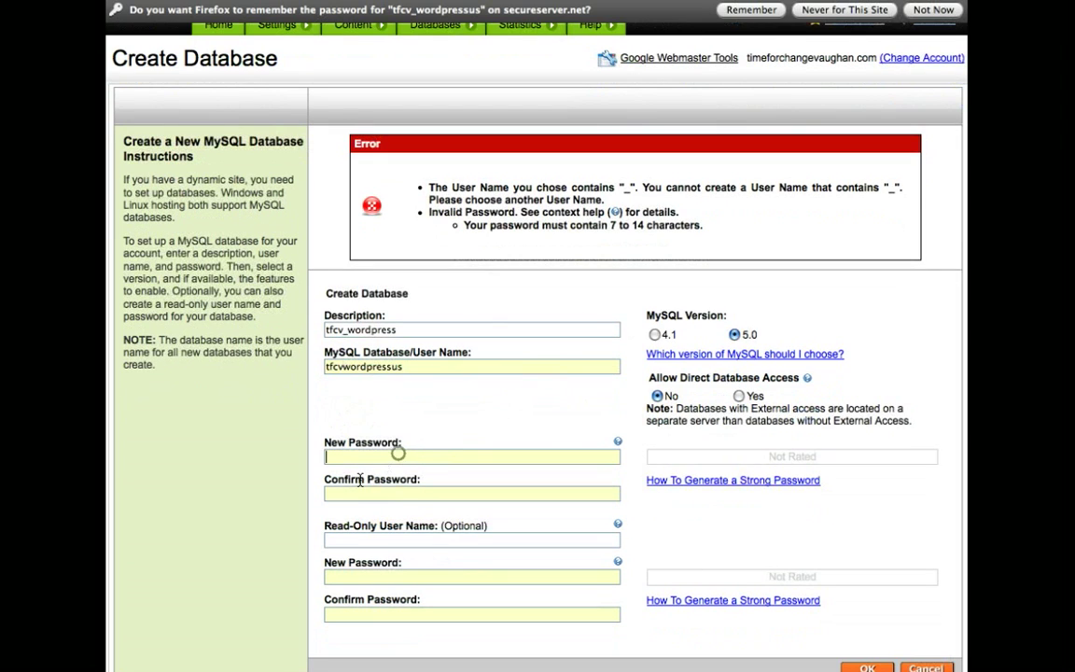
pyautogui.click(396, 452)
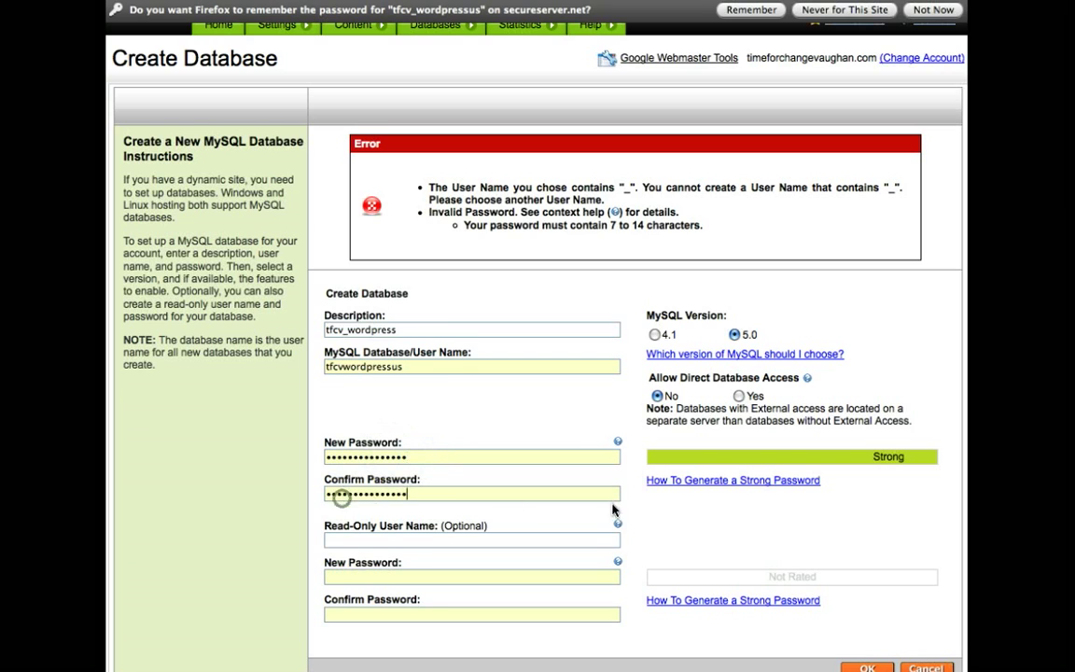
pyautogui.scroll(-1, 551, 460)
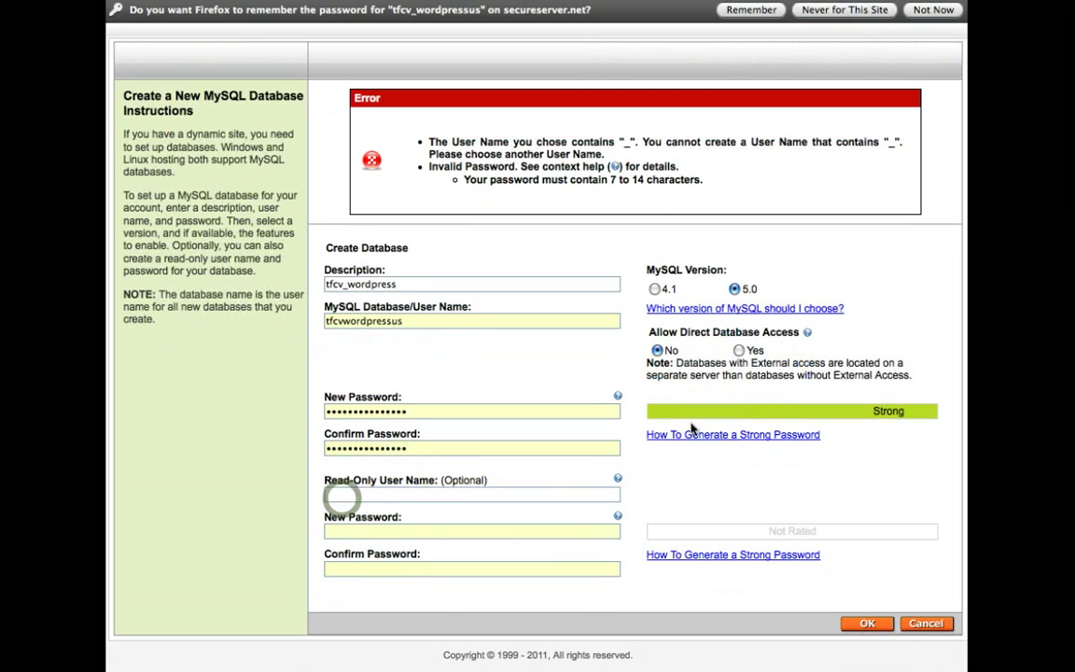
pyautogui.click(866, 625)
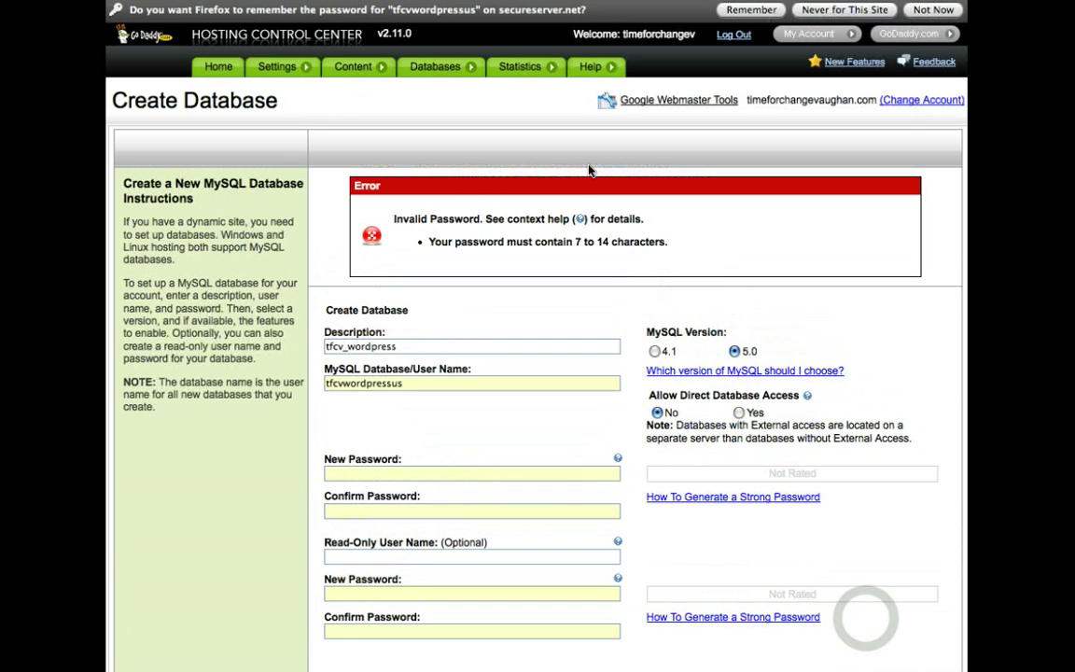
pyautogui.scroll(-2, 588, 170)
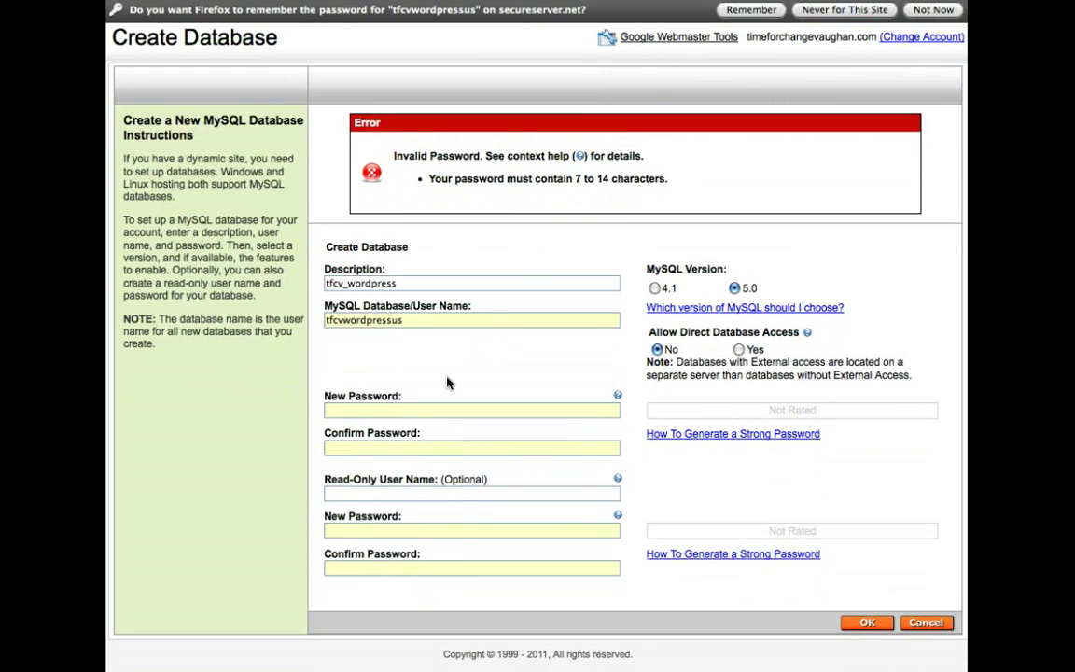
# - Re-enter the passwords, then submit a shorter Strong-rated password in both fields
pyautogui.click(392, 411)
pyautogui.write('••••••••••••••••')
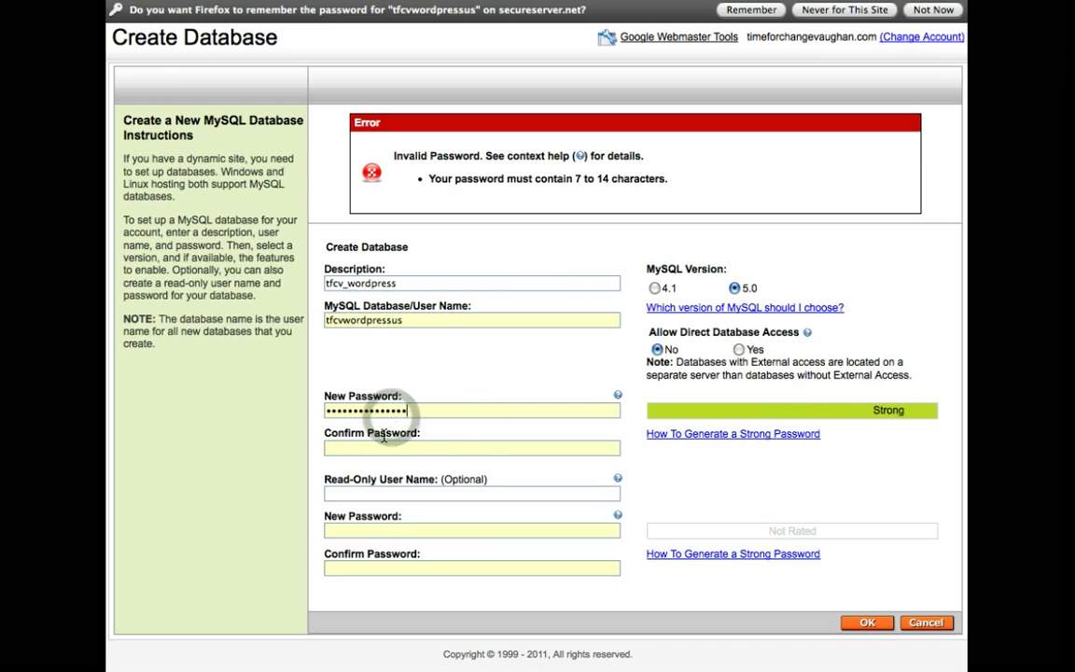
pyautogui.click(383, 448)
pyautogui.write('••••••••••••••••')
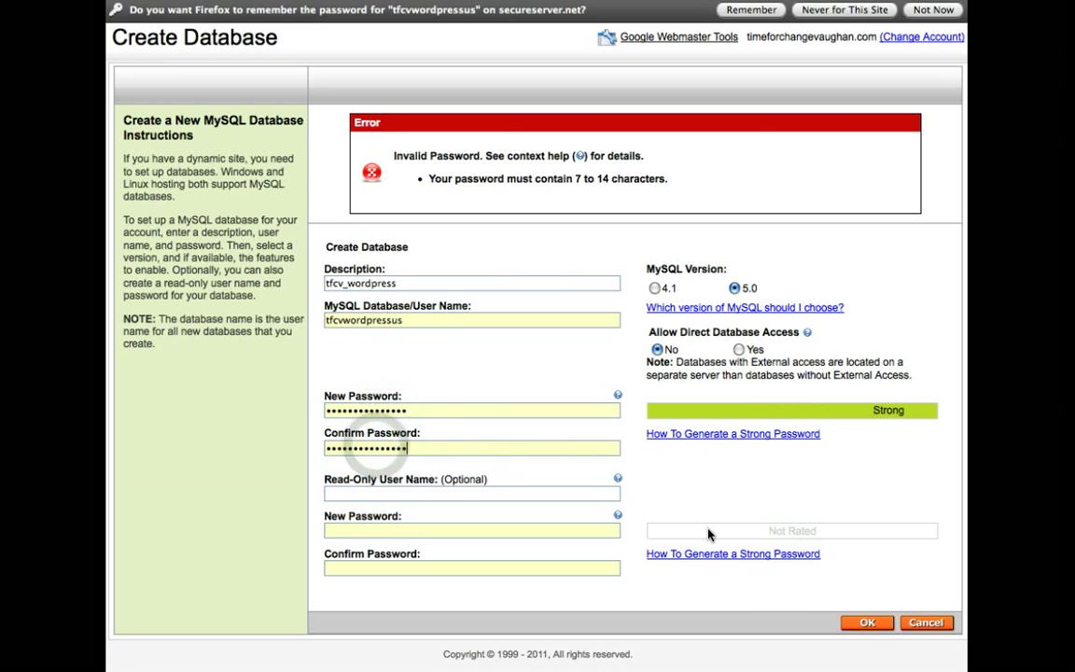
pyautogui.click(866, 622)
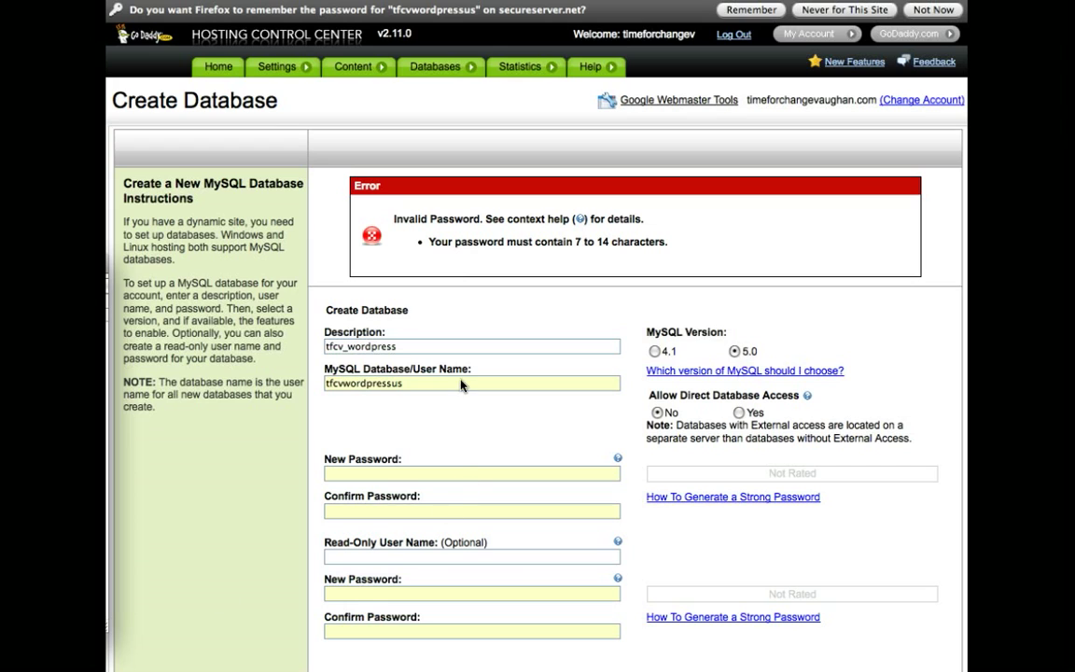
pyautogui.click(357, 473)
pyautogui.write('**********')
pyautogui.click(388, 510)
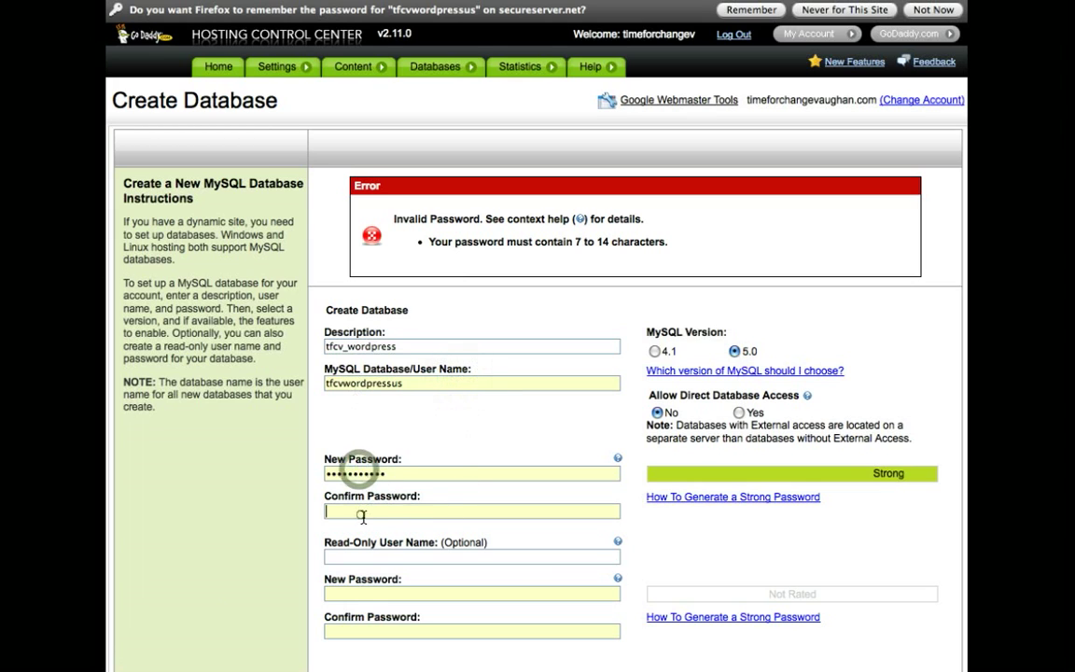
pyautogui.write('***********')
pyautogui.scroll(-2, 516, 504)
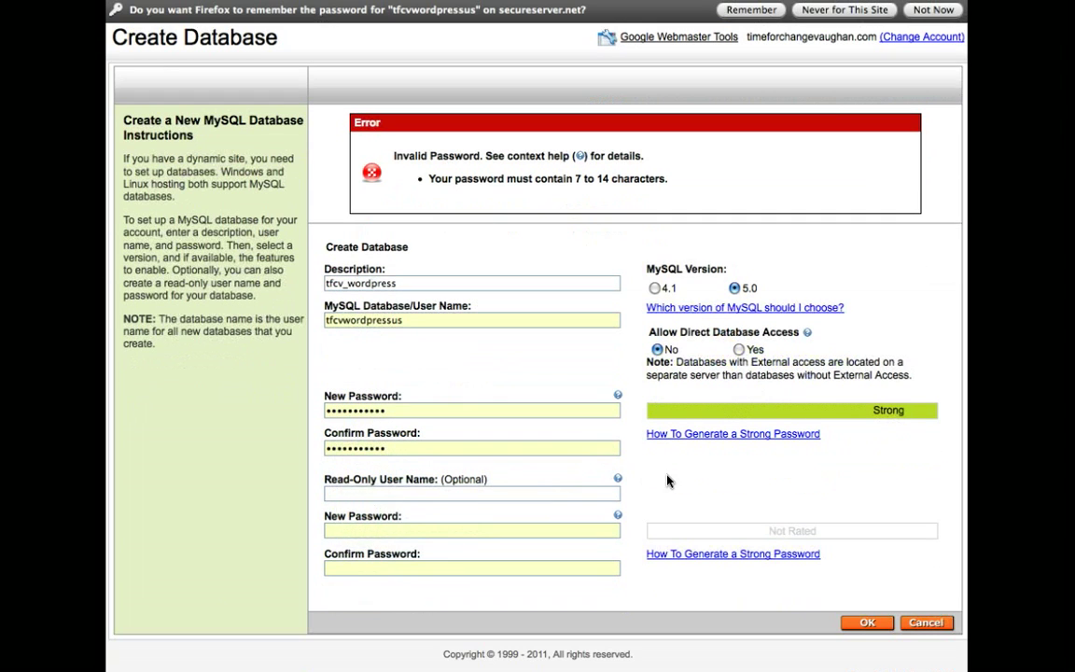
pyautogui.click(867, 623)
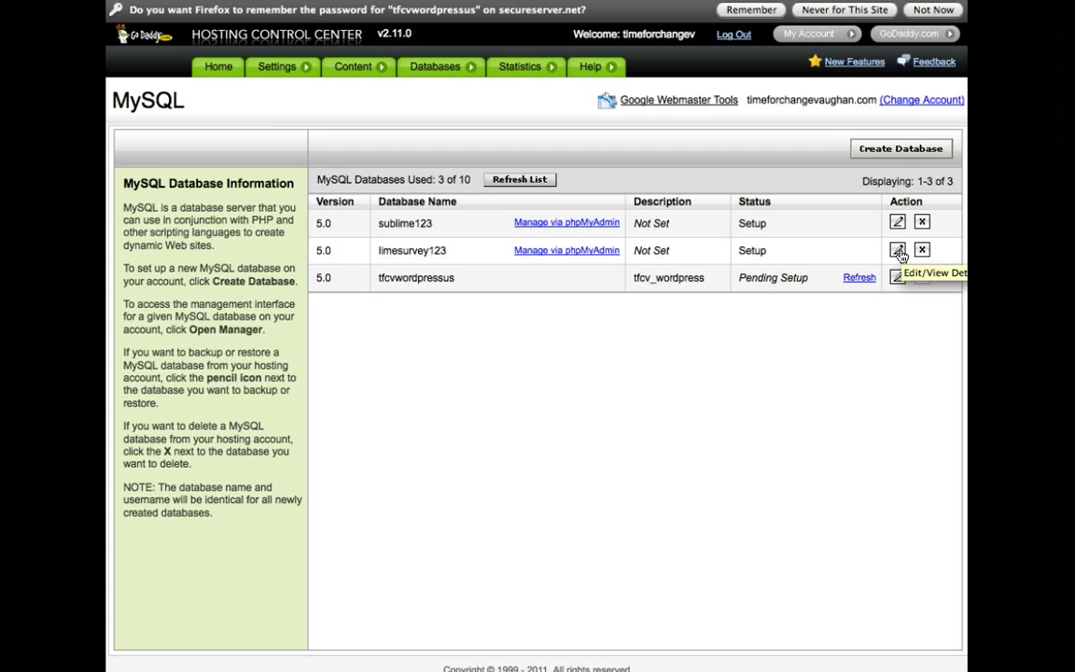
# - Open the limesurvey123 database details to see its host name
pyautogui.click(899, 250)
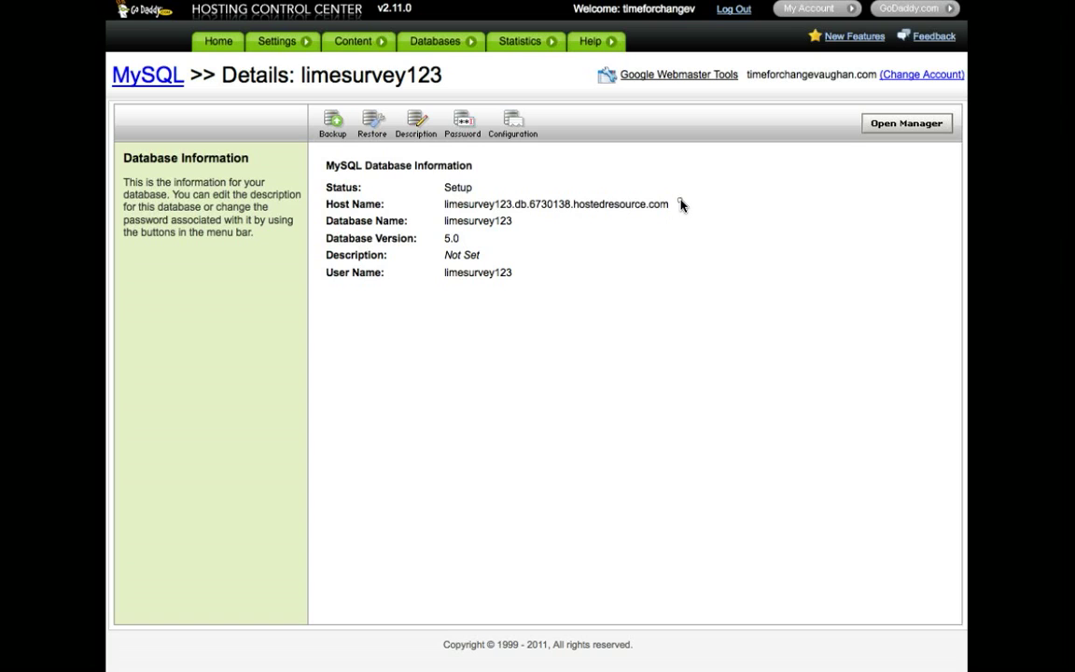
# - Select limesurvey123's host name, then go back to the MySQL database list
pyautogui.moveTo(681, 204); pyautogui.dragTo(443, 206)
pyautogui.click(526, 230)
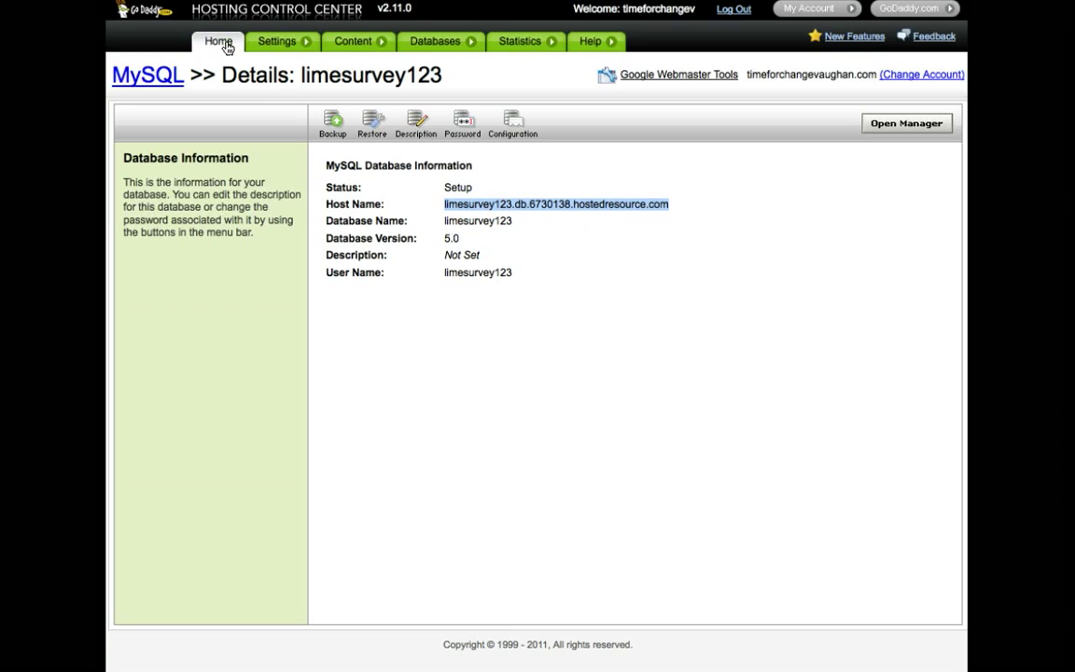
pyautogui.hotkey('alt', 'Left')
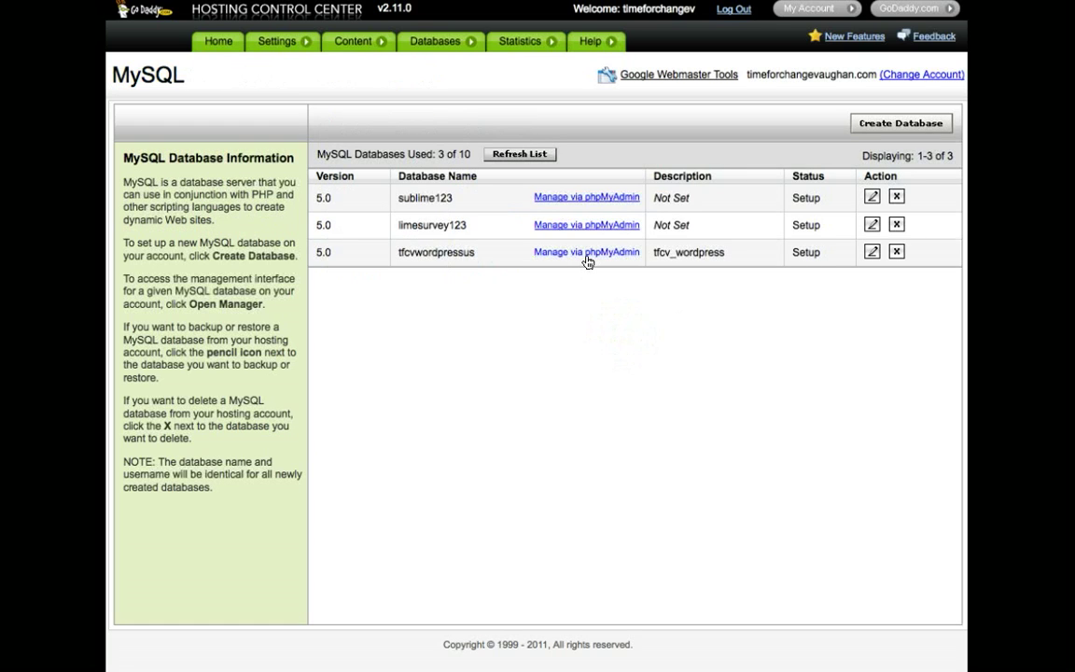
# - Open phpMyAdmin for tfcvwordpressus in a new browser tab
pyautogui.rightClick(587, 258)
pyautogui.click(677, 288)
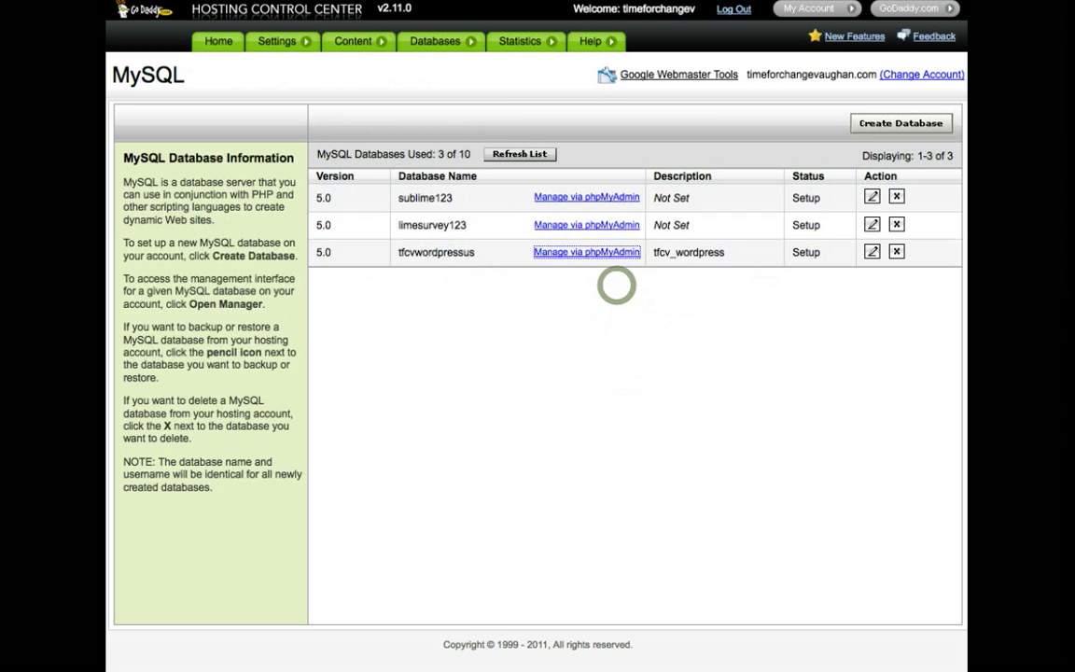